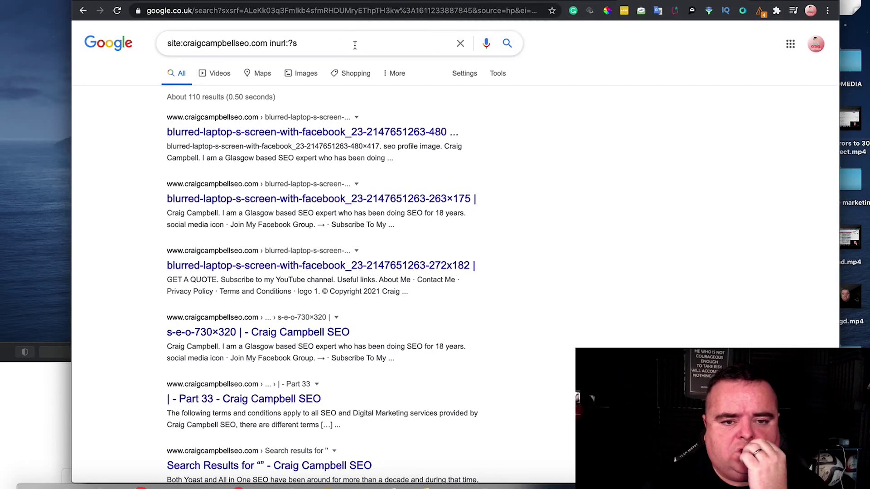
Step: Select the Google site-search query listing craigcampbellseo.com's indexed search-parameter URLs
left_click(327, 43)
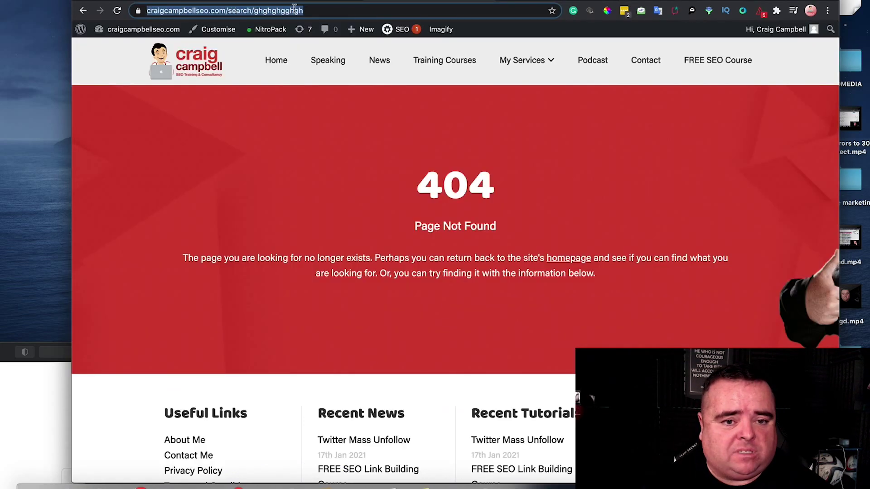
Step: Swap the nonsense term at the end of the search URL for a new random string and load it
left_click(329, 11)
left_click_drag(375, 10, 298, 9)
key("BackSpace")
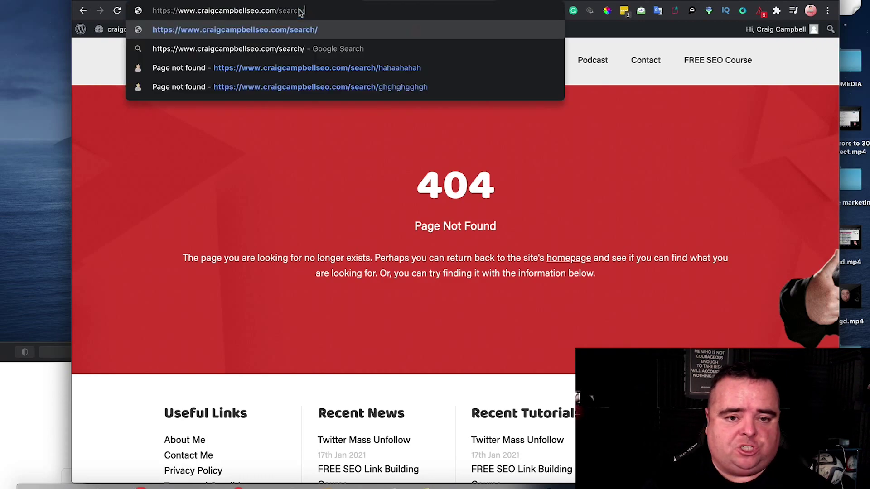
type("shshshshshs")
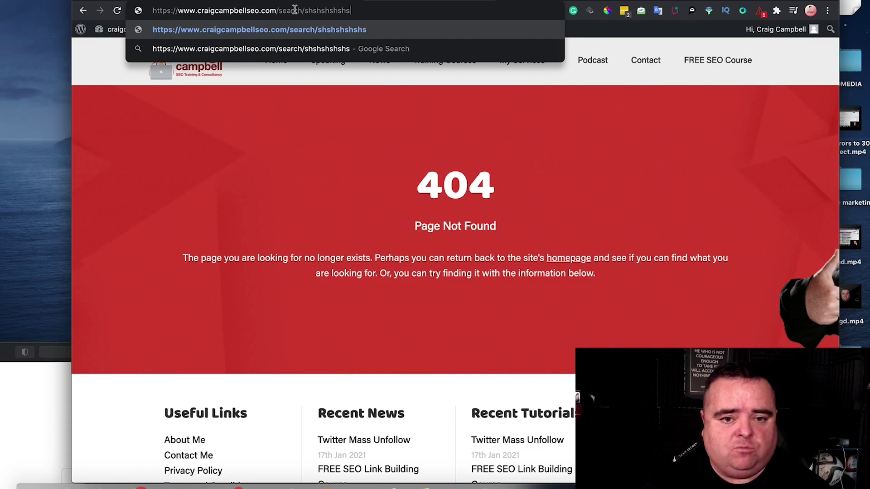
key("Return")
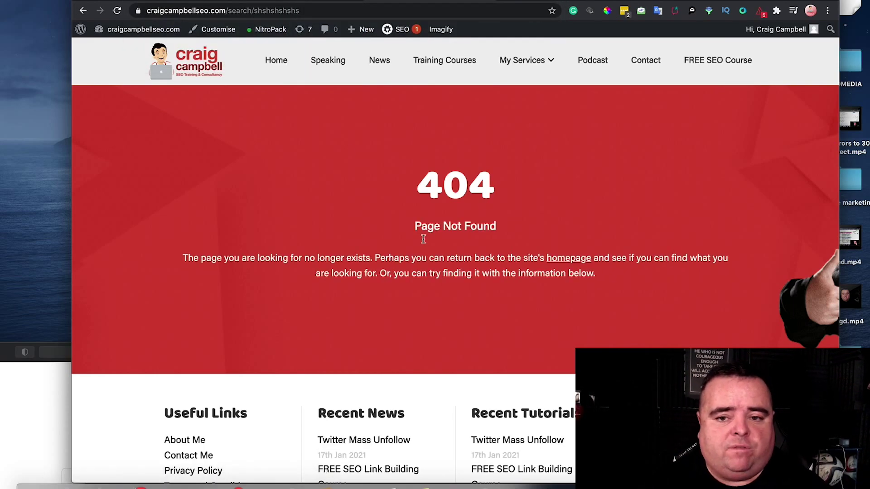
Step: Run Page Insights on the 404 page and expand the 'Meta robots tag detected' error
left_click(760, 9)
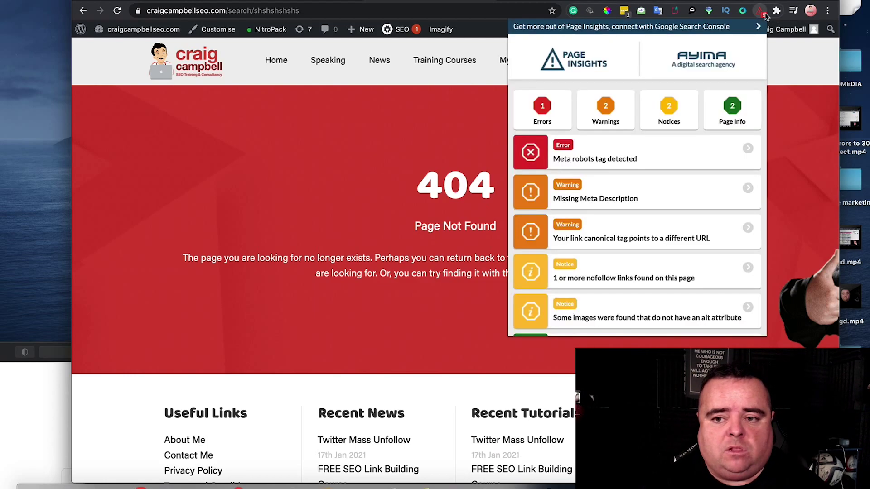
left_click(614, 153)
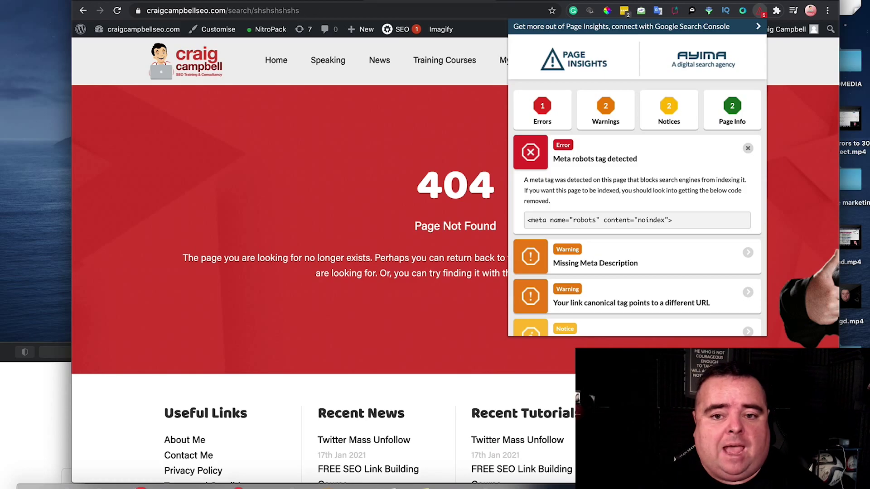
Step: Open the indexed Korean KaKaotalk spam result from Google, which lands on the 404 page
key("ctrl+Tab")
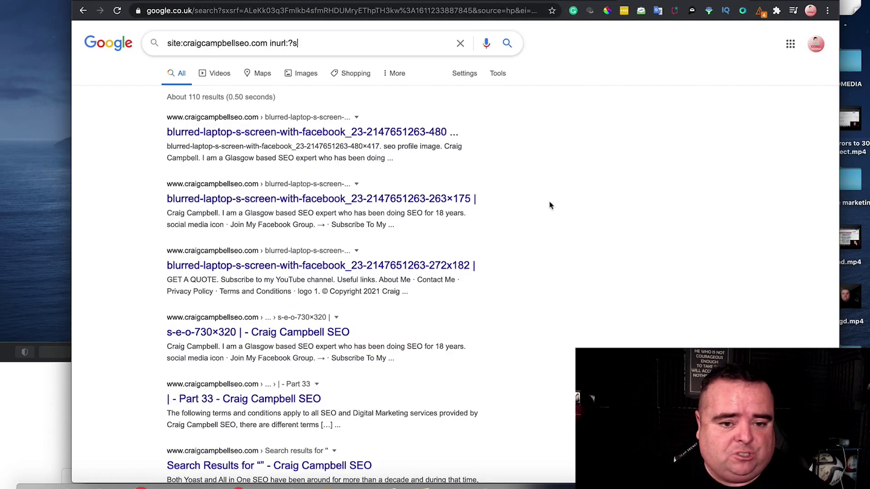
scroll(549, 204, "down", 1)
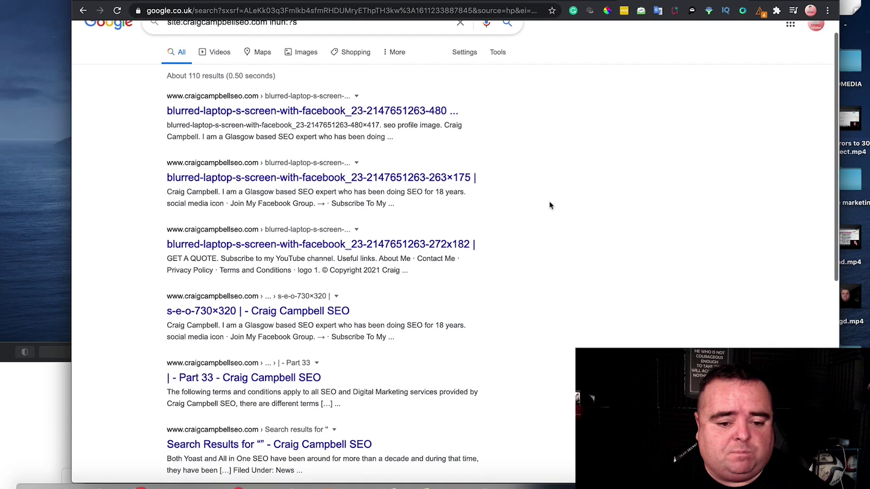
scroll(549, 204, "down", 1)
scroll(498, 315, "down", 1)
scroll(478, 317, "down", 3)
scroll(365, 277, "down", 1)
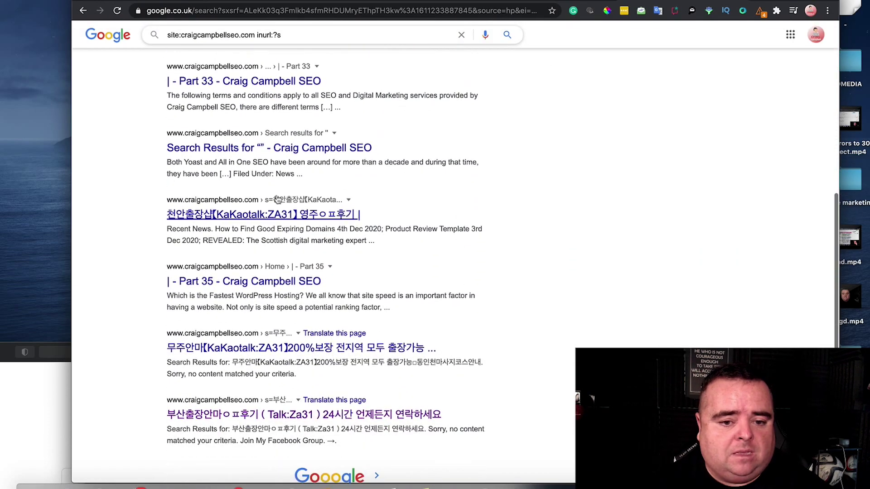
left_click(243, 219)
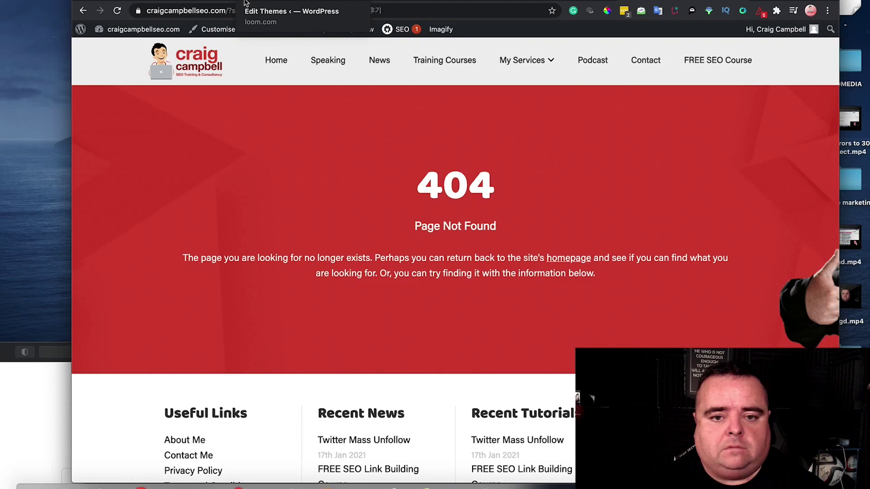
key("ctrl+Tab")
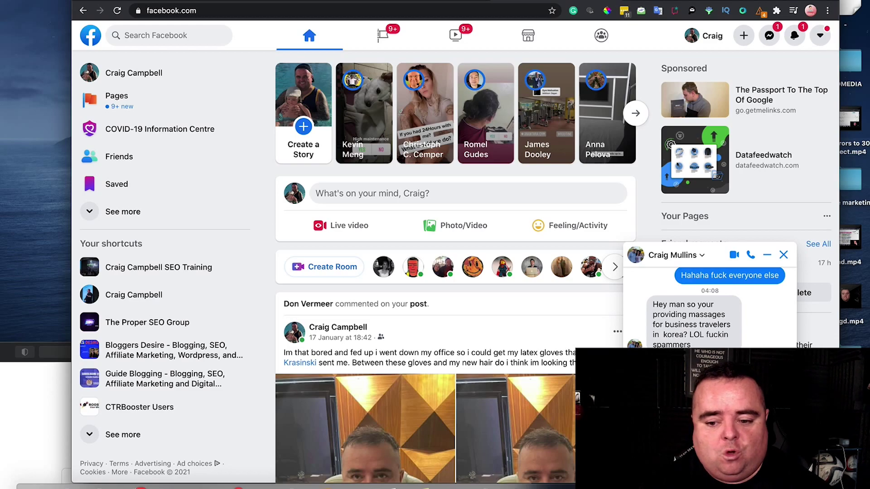
scroll(710, 305, "down", 3)
left_click_drag(720, 270, 712, 347)
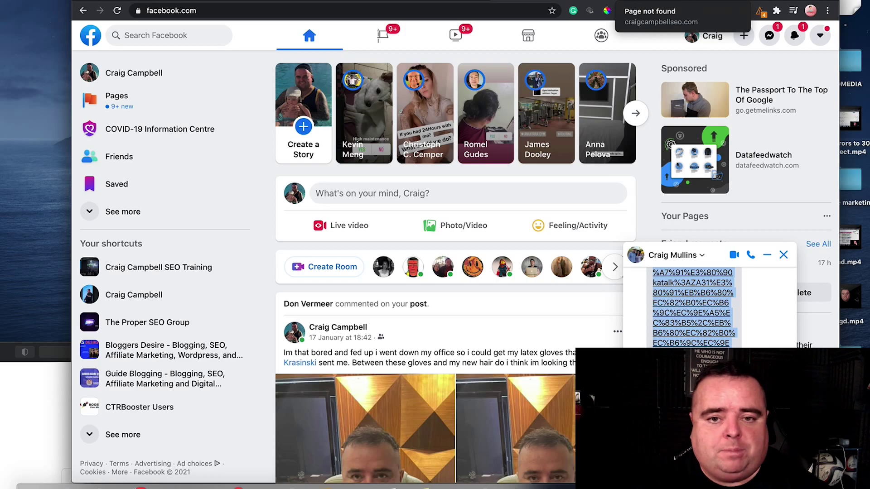
Step: Bring up the WordPress Edit Themes tab showing the child theme's functions.php
left_click(163, 2)
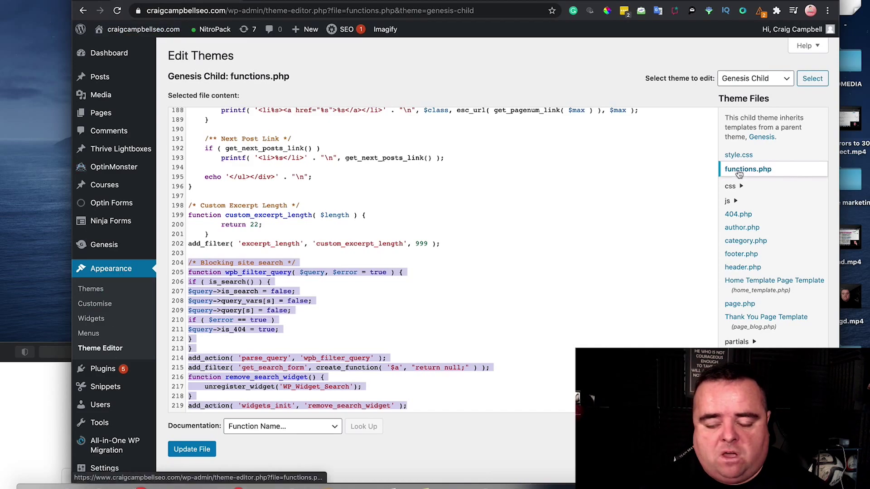
Step: Clear the highlight on the 'Blocking site search' code in functions.php
left_click(334, 292)
left_click(445, 262)
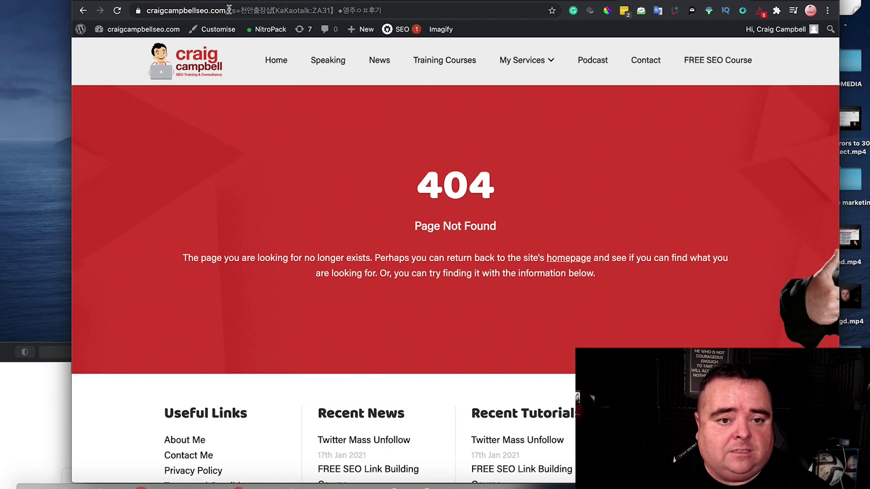
Step: Load the /search/dhdhdh nonsense URL and expand its Page Insights noindex meta robots error
left_click_drag(230, 9, 417, 11)
type("sear")
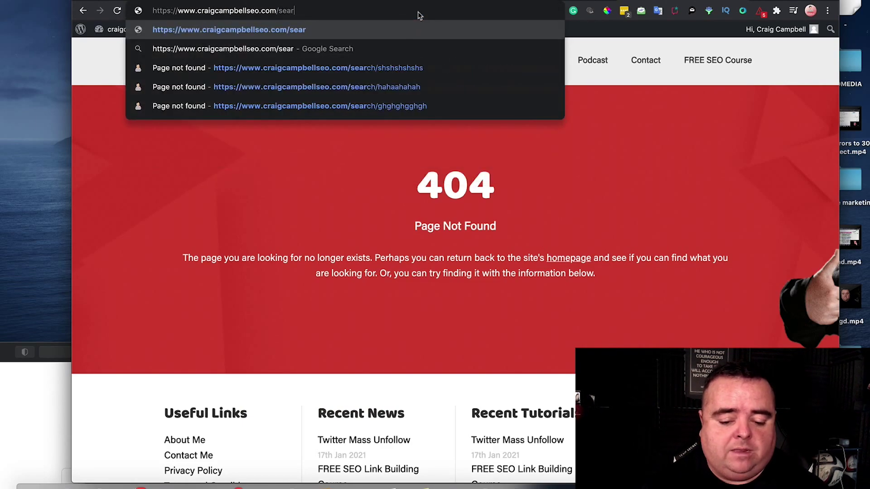
type("ch")
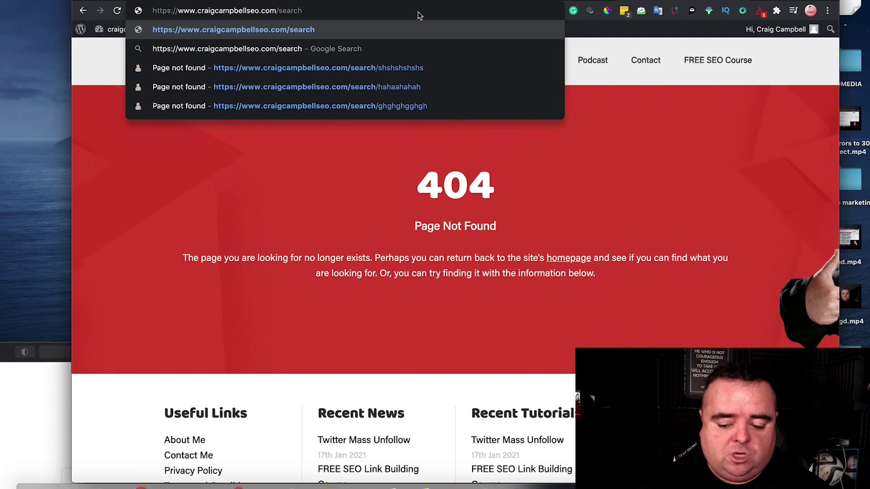
type("/dhdhdhdhdhd")
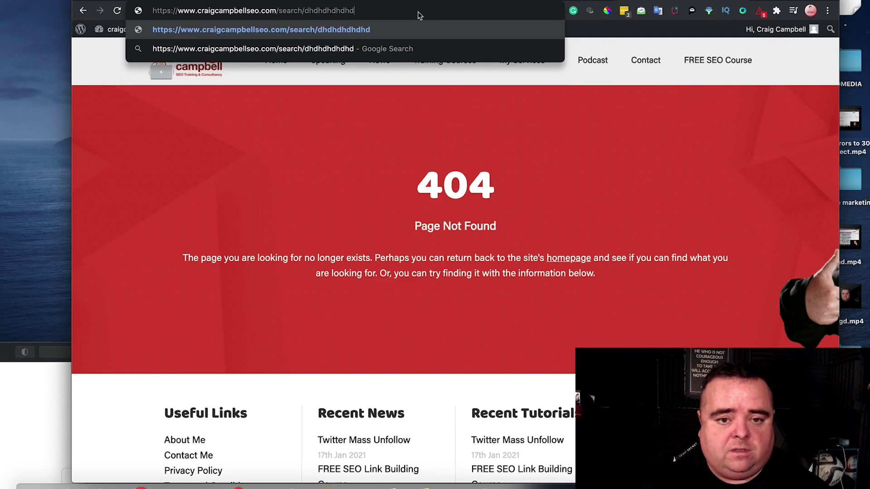
type("hdhd")
key("Return")
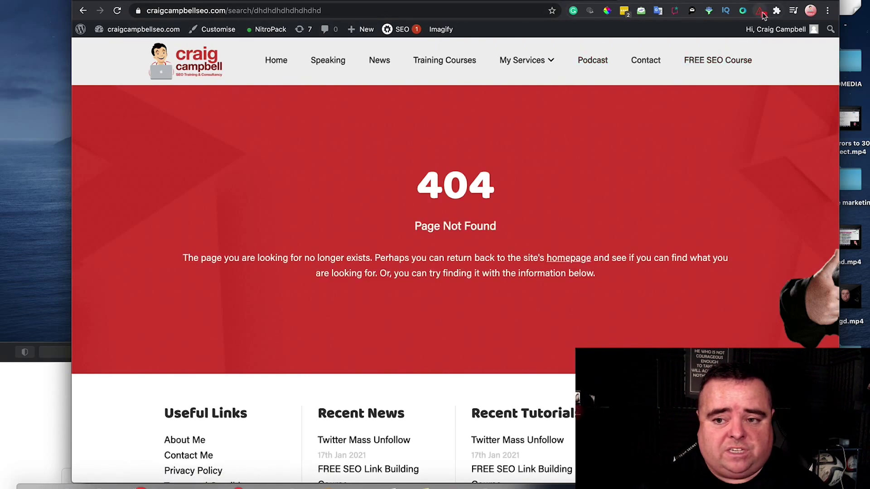
left_click(759, 11)
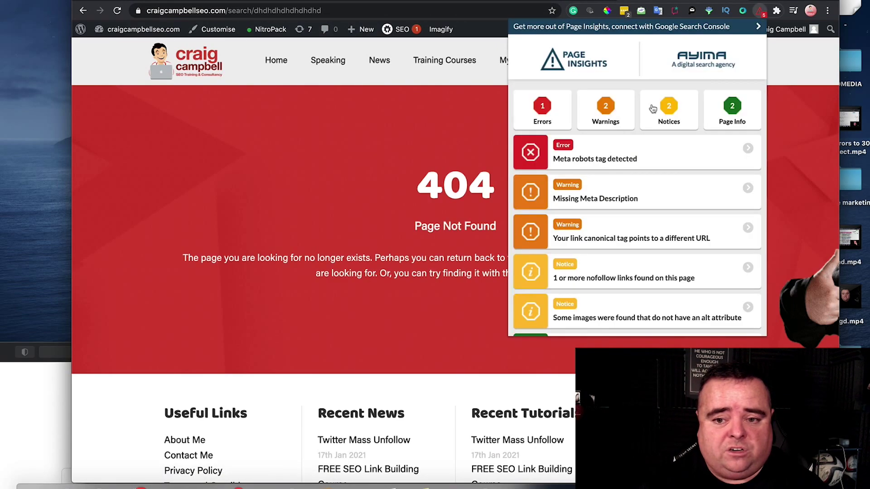
left_click(613, 151)
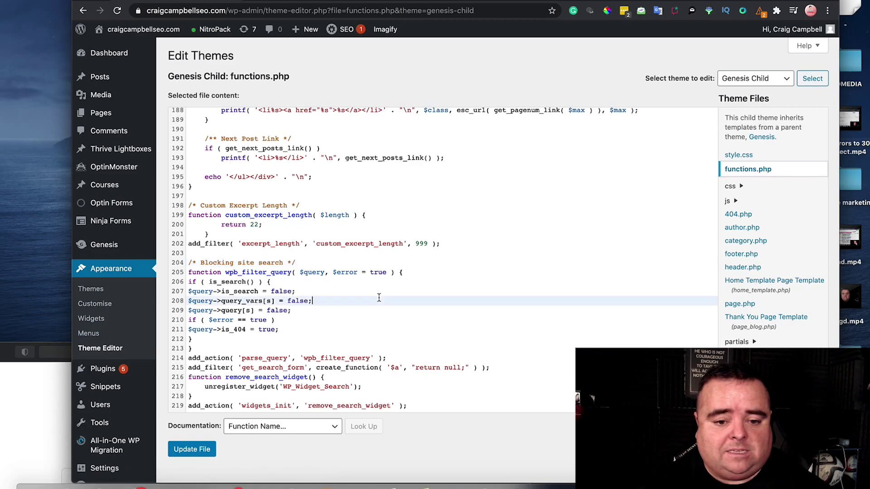
Step: Select the 'Blocking site search' code block, lines 204–219, in functions.php
left_click(197, 265)
left_click_drag(197, 265, 448, 424)
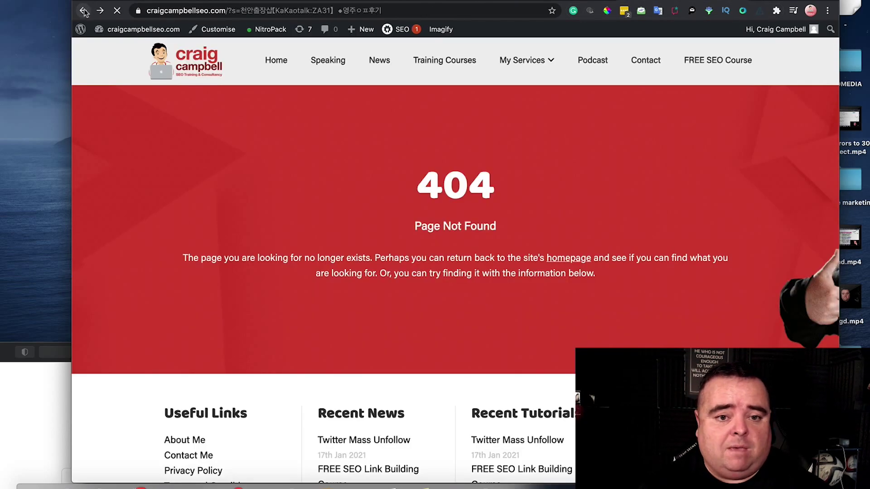
Step: Go back and rerun the Google query as site:craigcampbellseo.com inurl:search
left_click(84, 10)
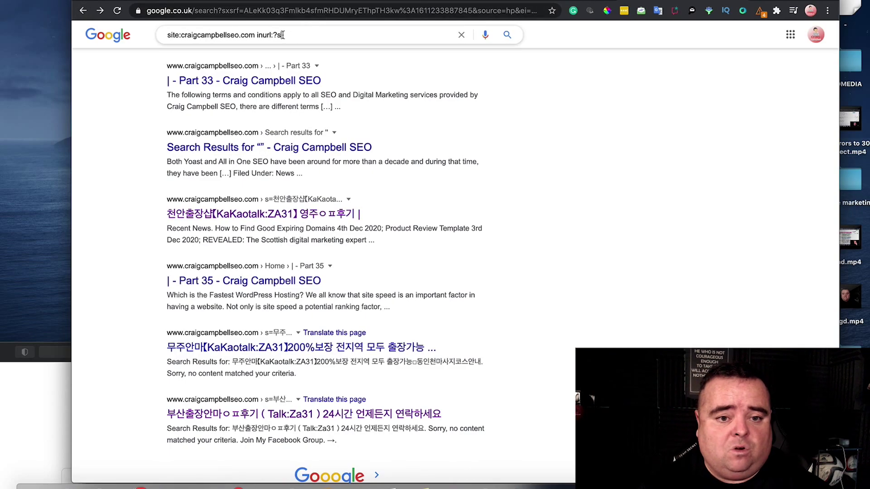
left_click_drag(282, 35, 274, 35)
type("se")
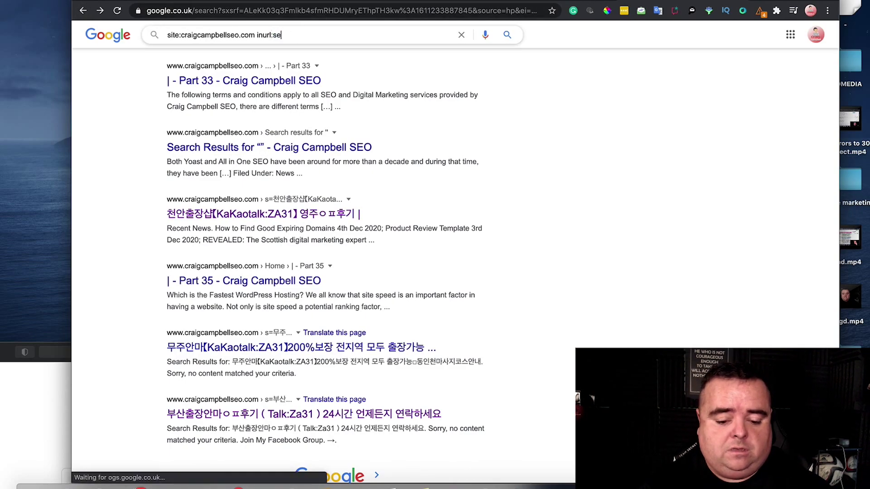
type("arch")
key("Return")
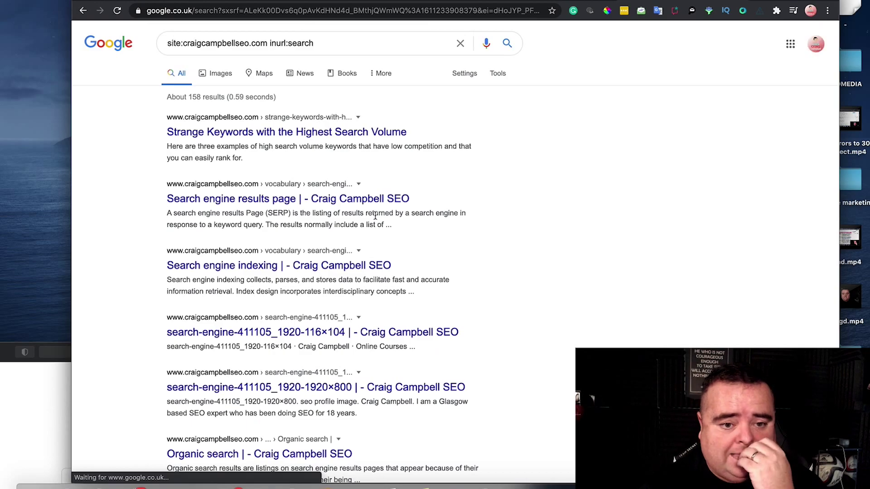
Step: Highlight the Korean spam results on pages 1 and 2, then advance to page 3
left_click_drag(523, 108, 437, 342)
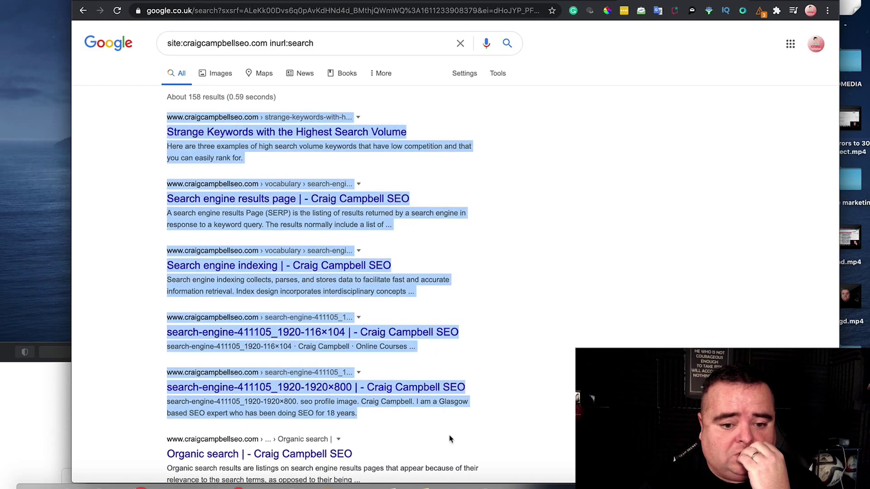
left_click(394, 419)
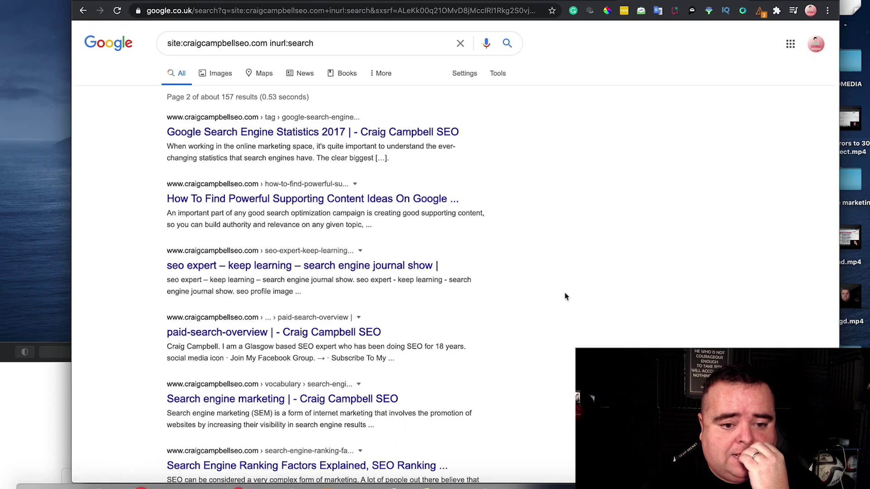
left_click_drag(564, 297, 498, 397)
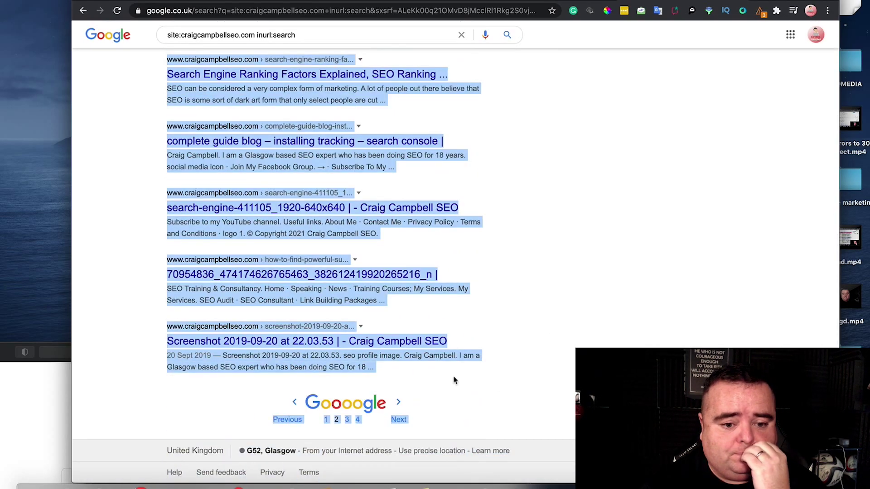
left_click(401, 421)
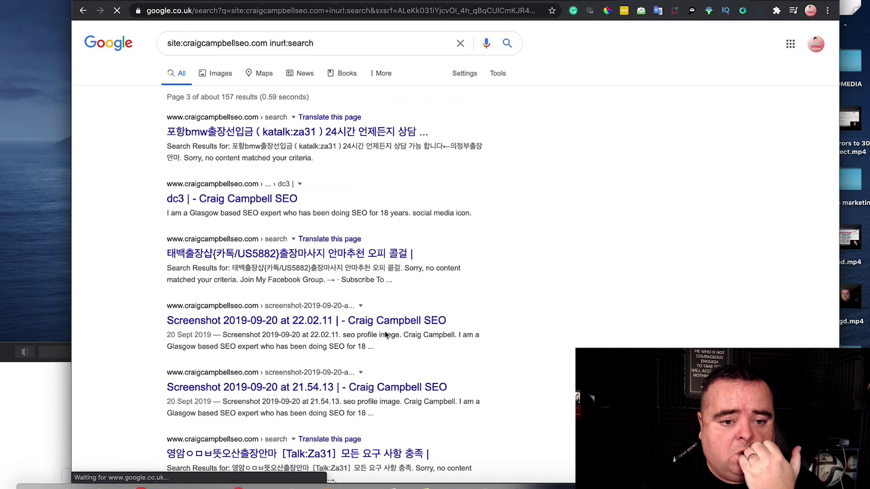